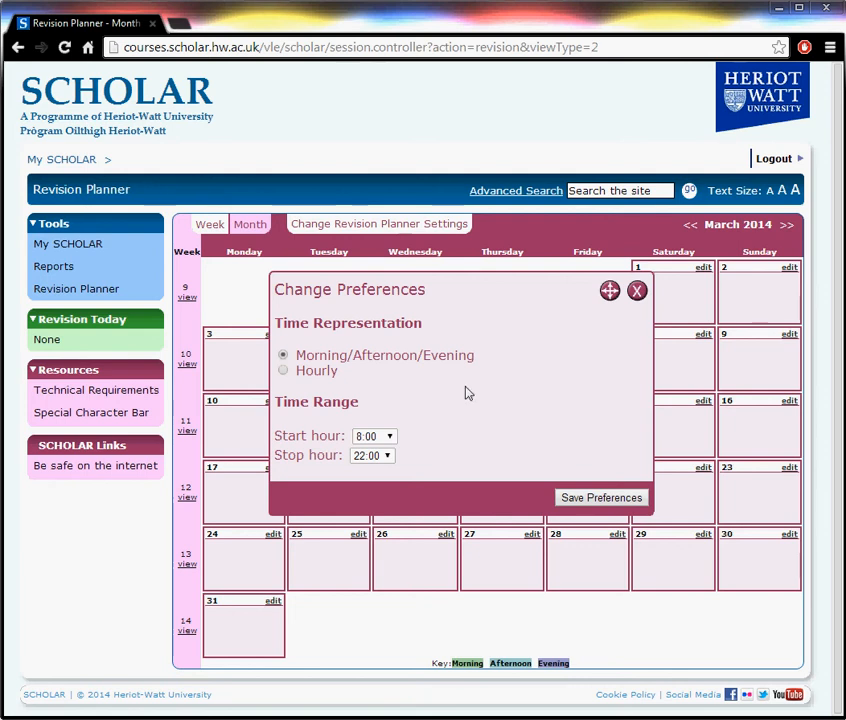
Keep the Morning/Afternoon/Evening time representation, set the planner's stop hour to 23:00 and save the preferences
left_click(298, 372)
left_click(345, 360)
left_click(381, 457)
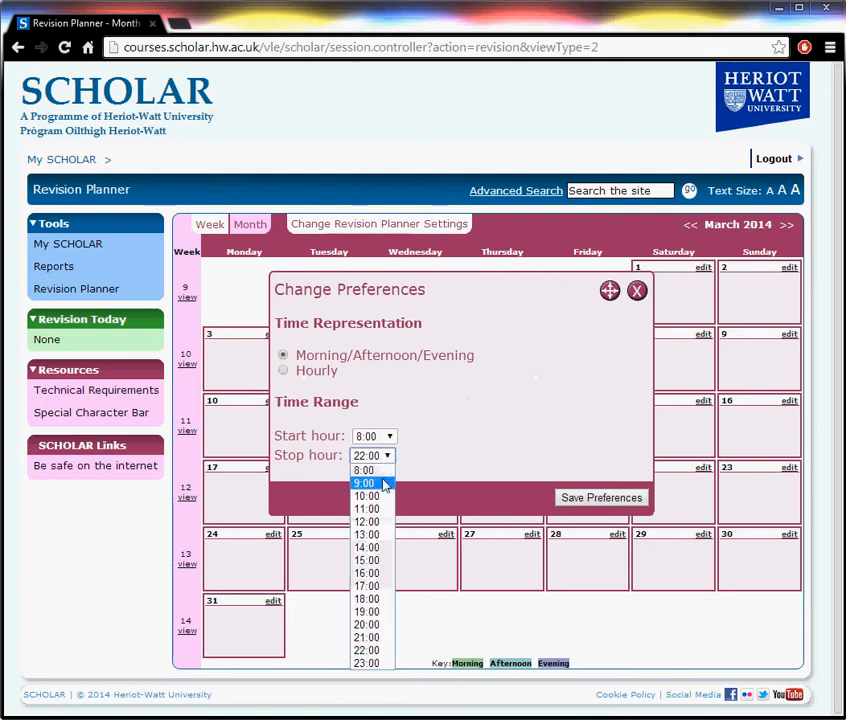
left_click(365, 665)
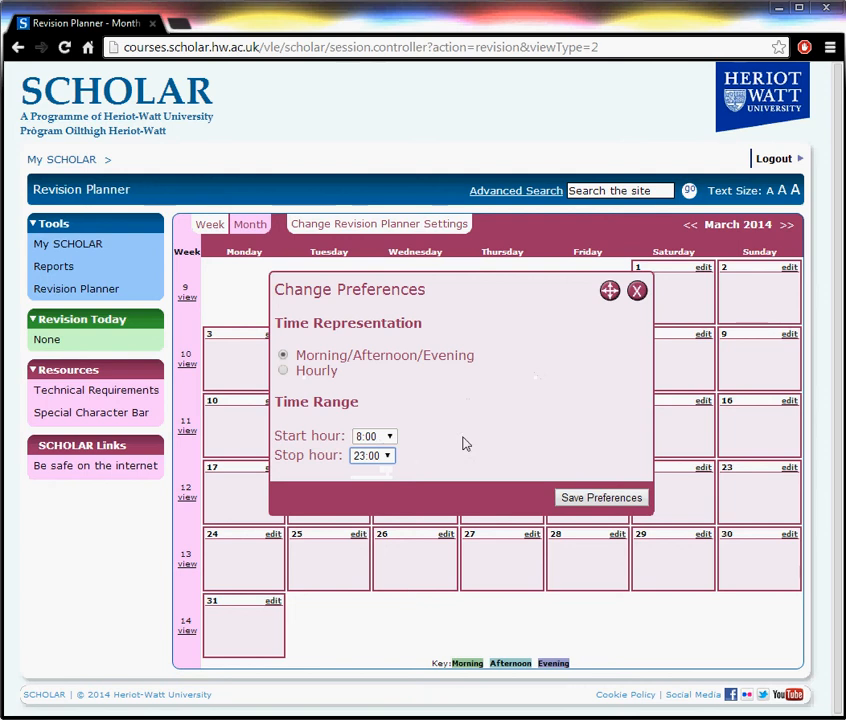
left_click(603, 500)
left_click(603, 500)
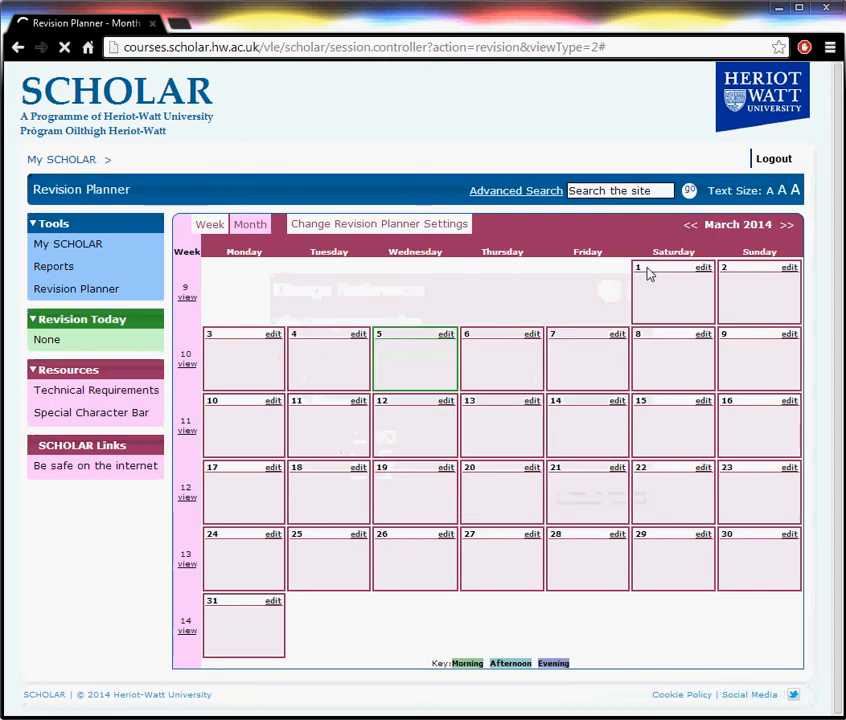
Open 6 March 2014 for editing and add Data Representation from Higher Computing Unit 1: Computer Systems to the first evening slot
left_click(532, 336)
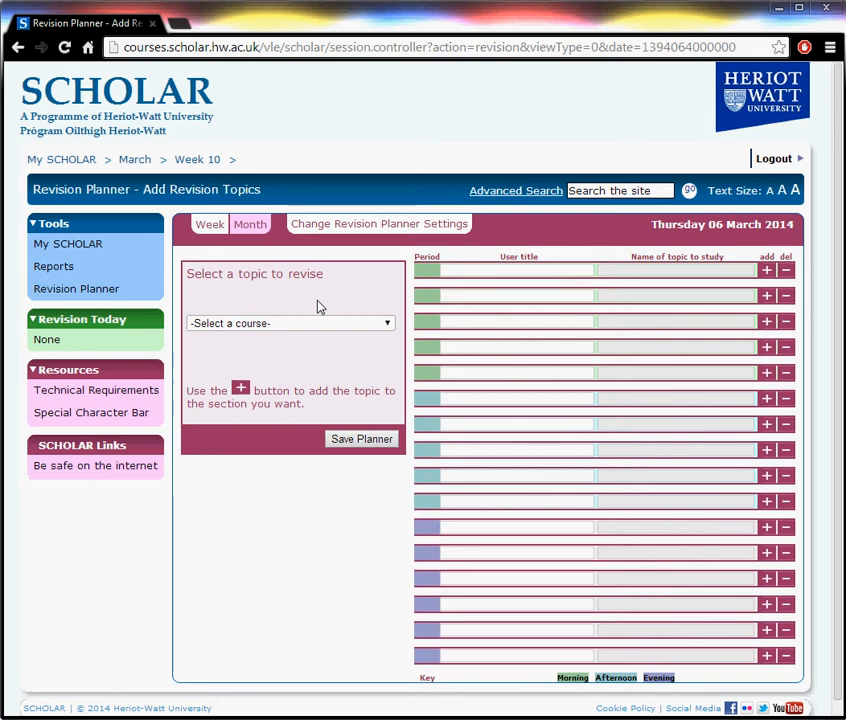
left_click(387, 328)
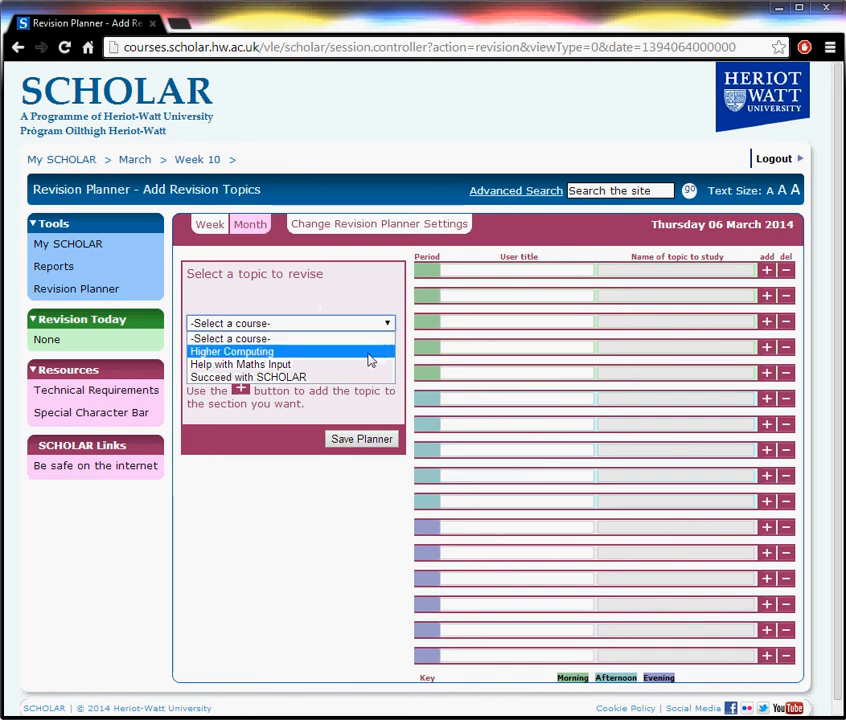
left_click(376, 354)
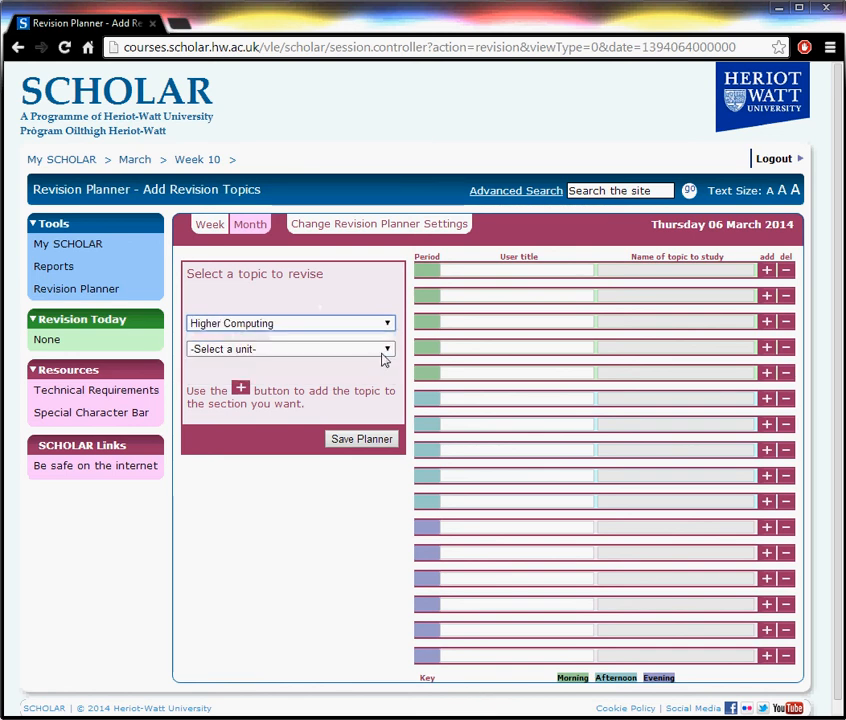
left_click(389, 352)
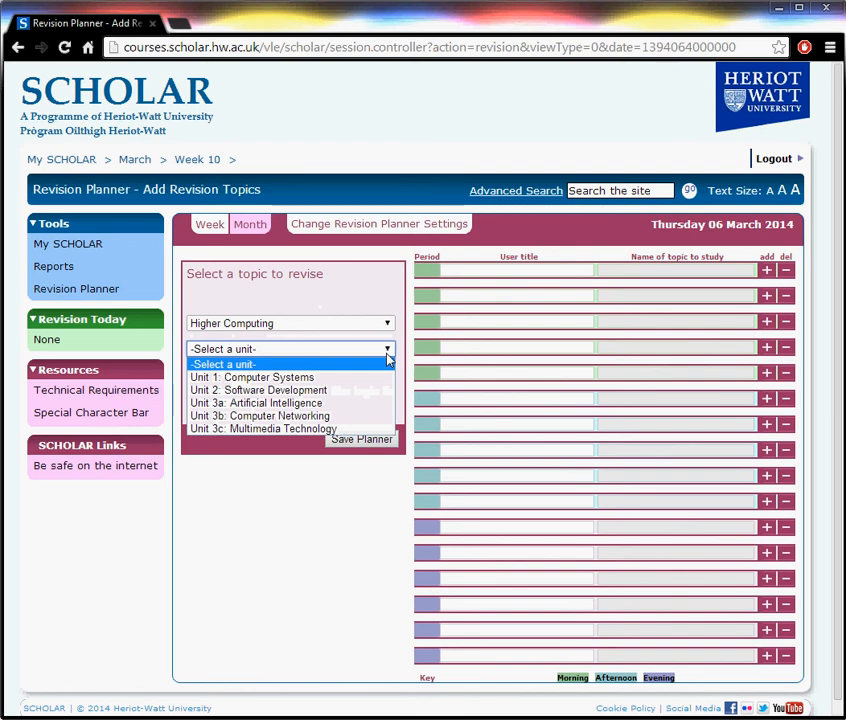
left_click(362, 377)
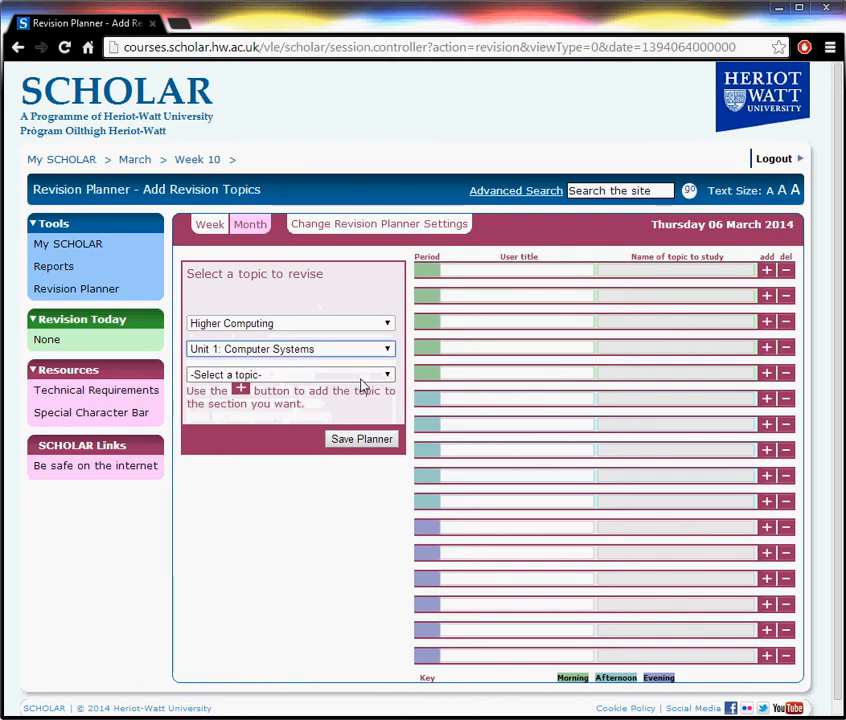
left_click(361, 377)
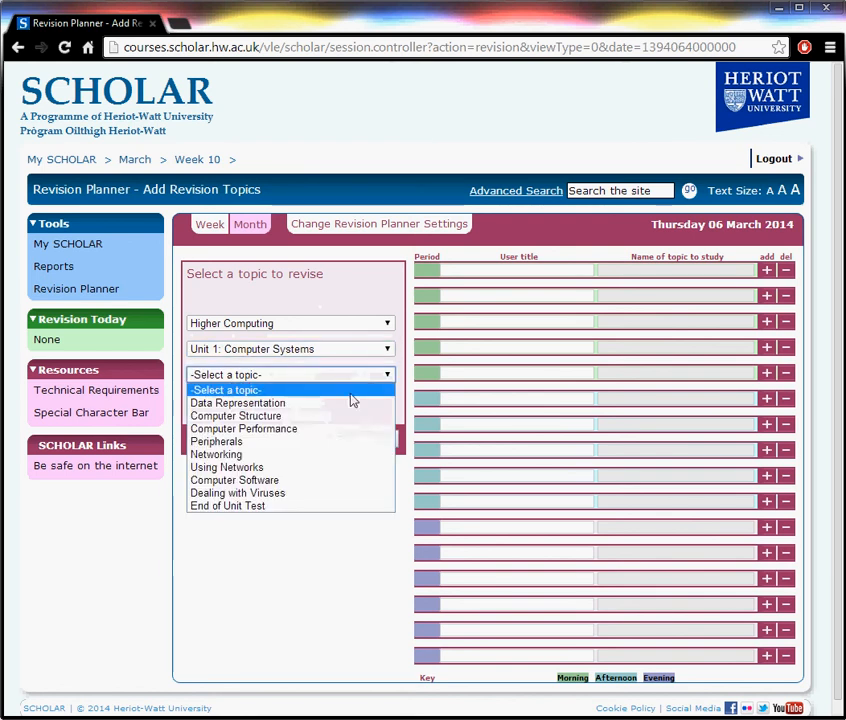
left_click(350, 403)
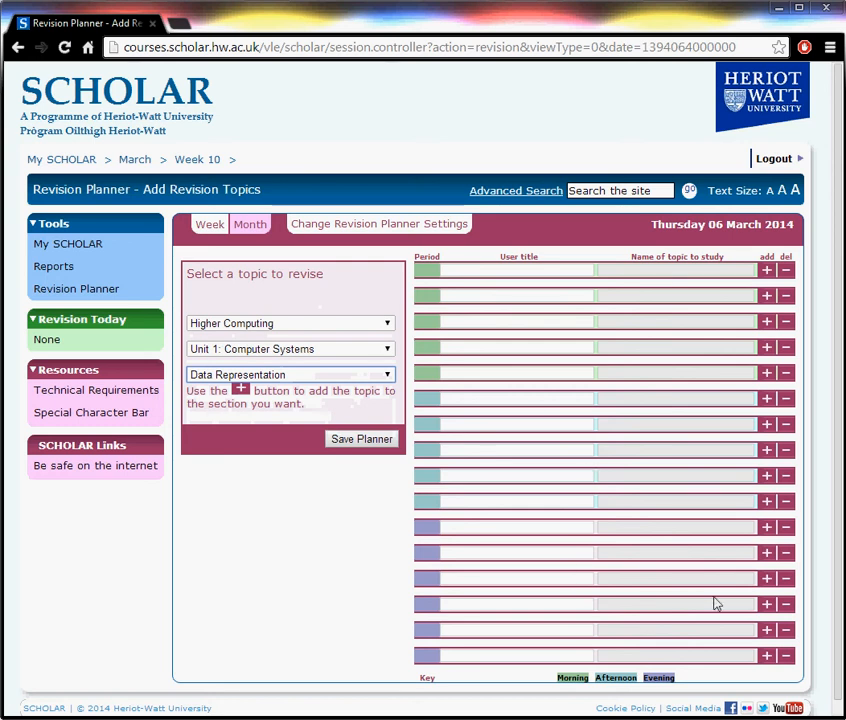
left_click(768, 528)
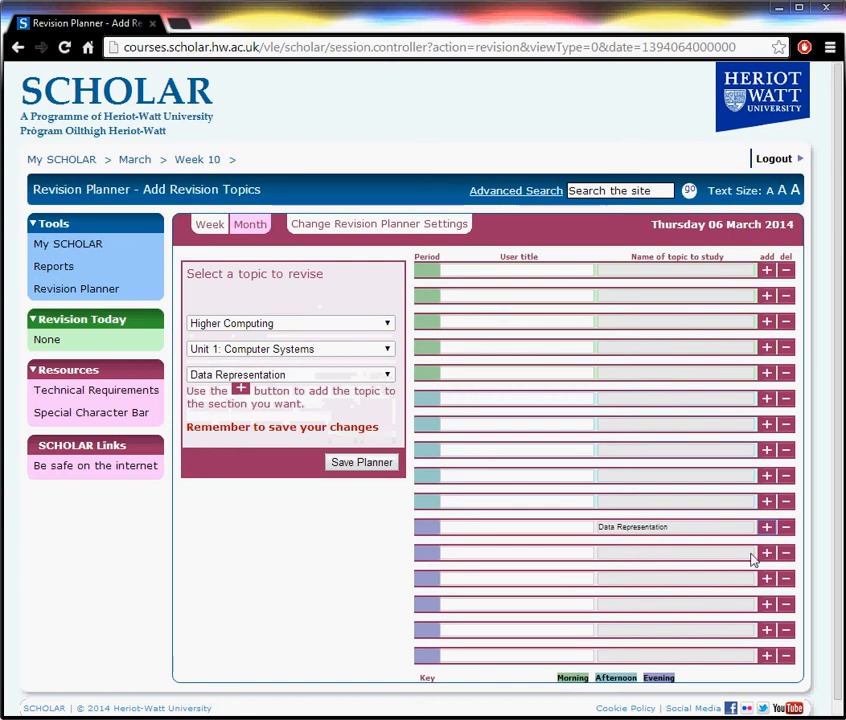
Add The Need for the Software Development Process from Unit 2: Software Development to the second evening slot
left_click(389, 376)
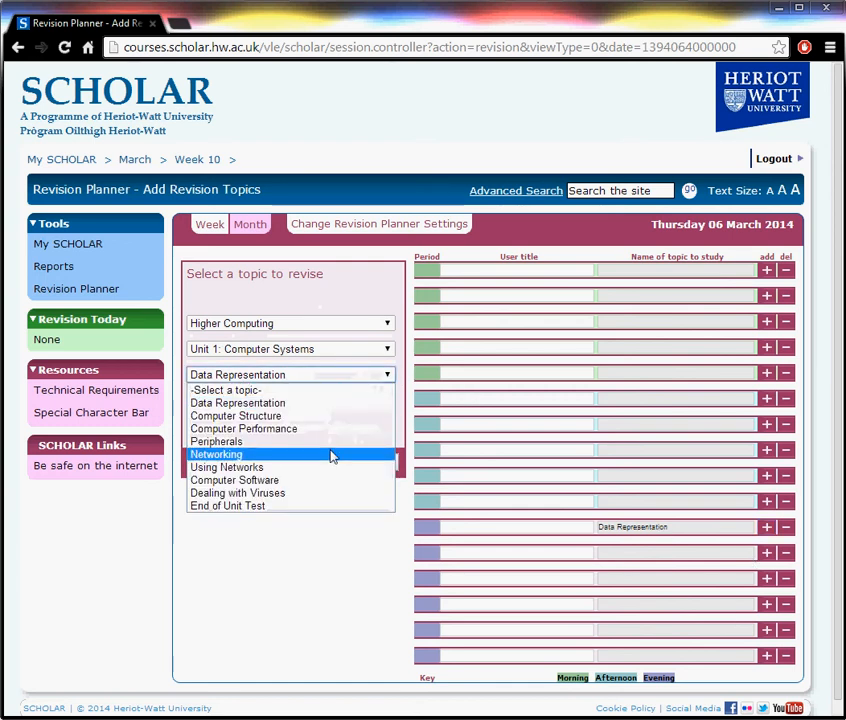
left_click(337, 353)
left_click(337, 353)
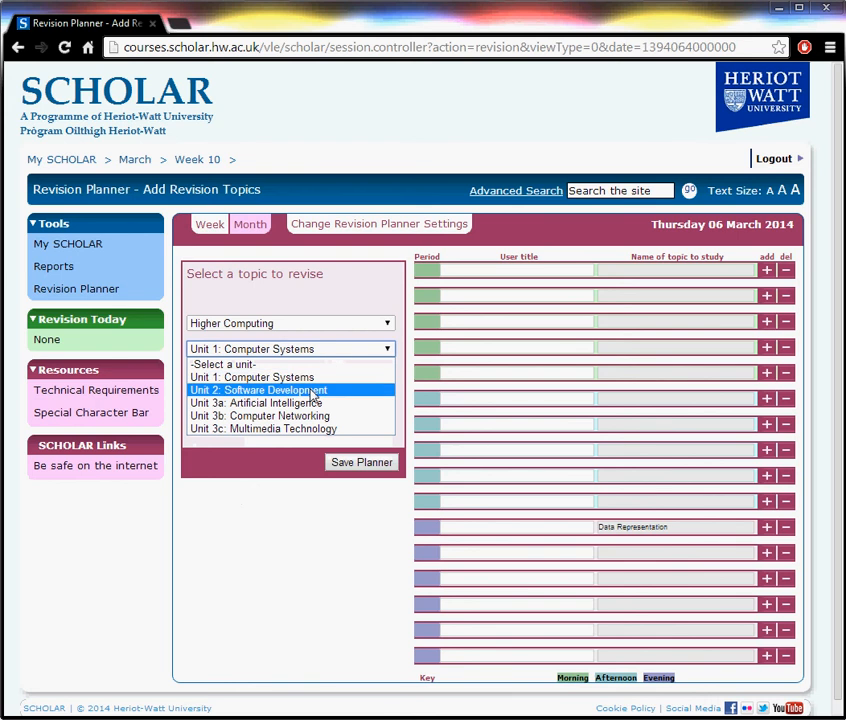
left_click(335, 390)
left_click(309, 376)
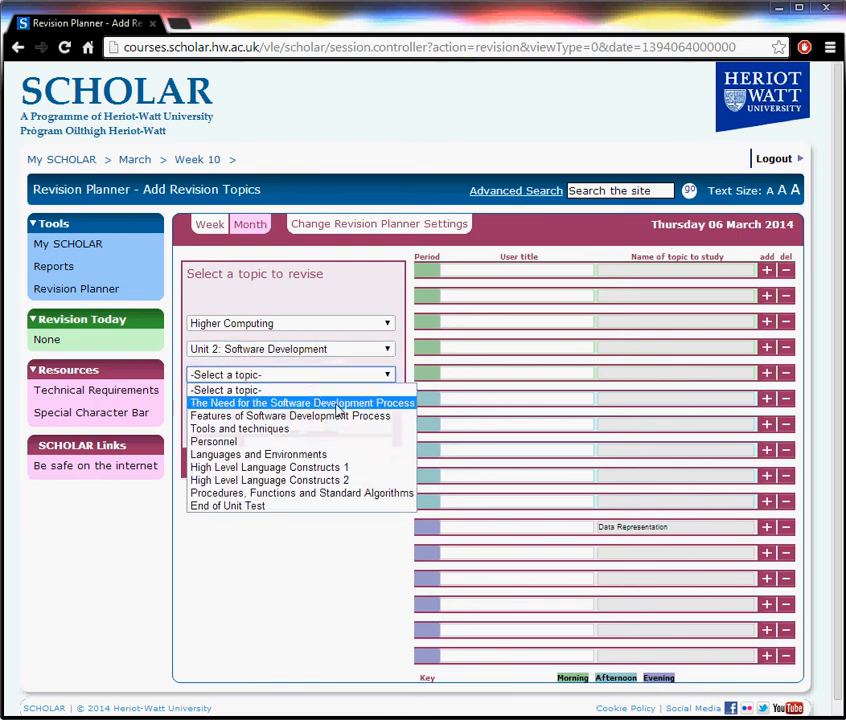
left_click(331, 410)
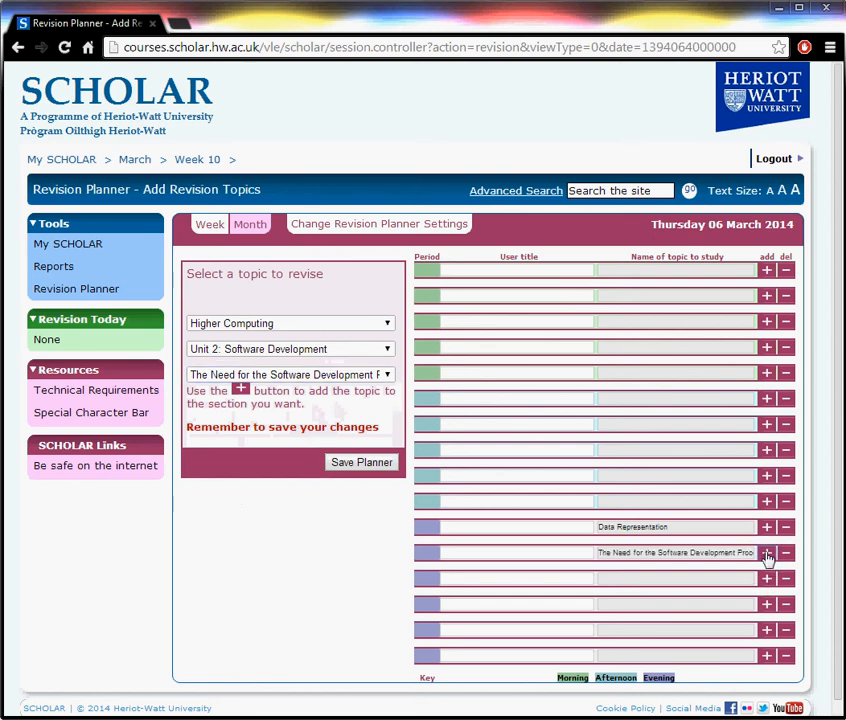
Add Development process for multimedia applications from Unit 3c: Multimedia Technology to the third evening slot and save the planner
left_click(366, 350)
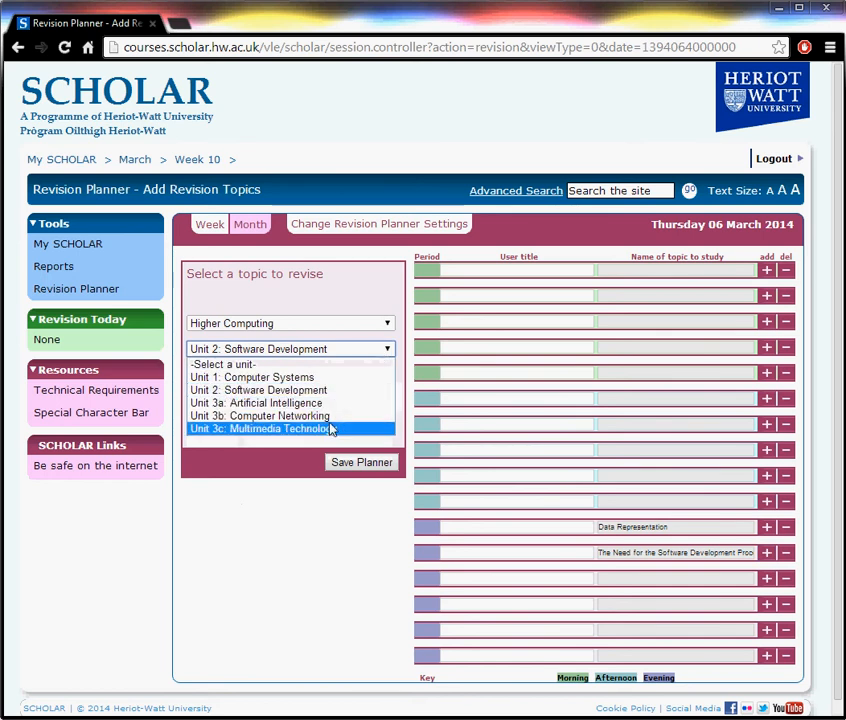
left_click(330, 428)
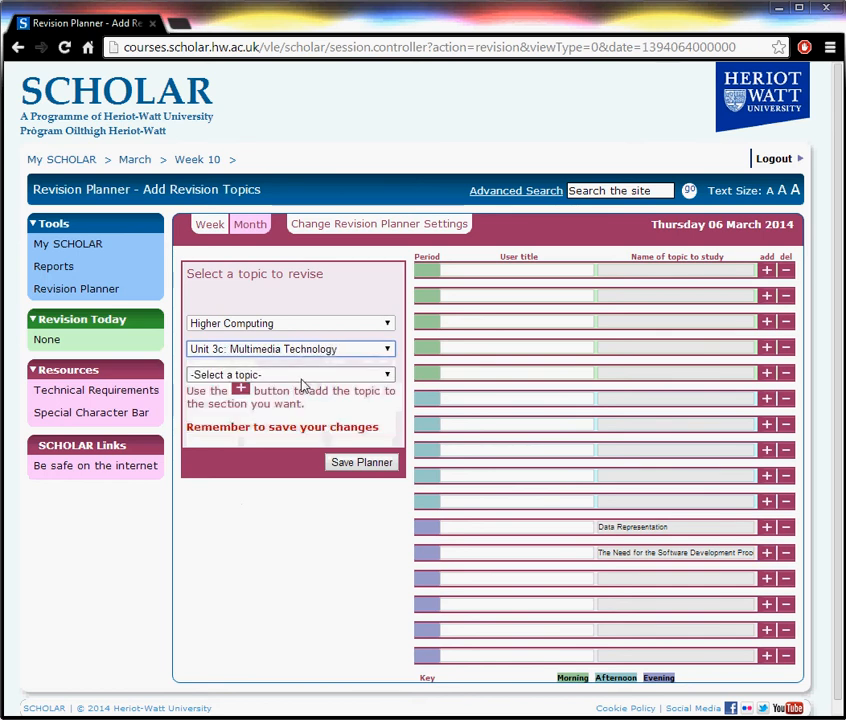
left_click(306, 377)
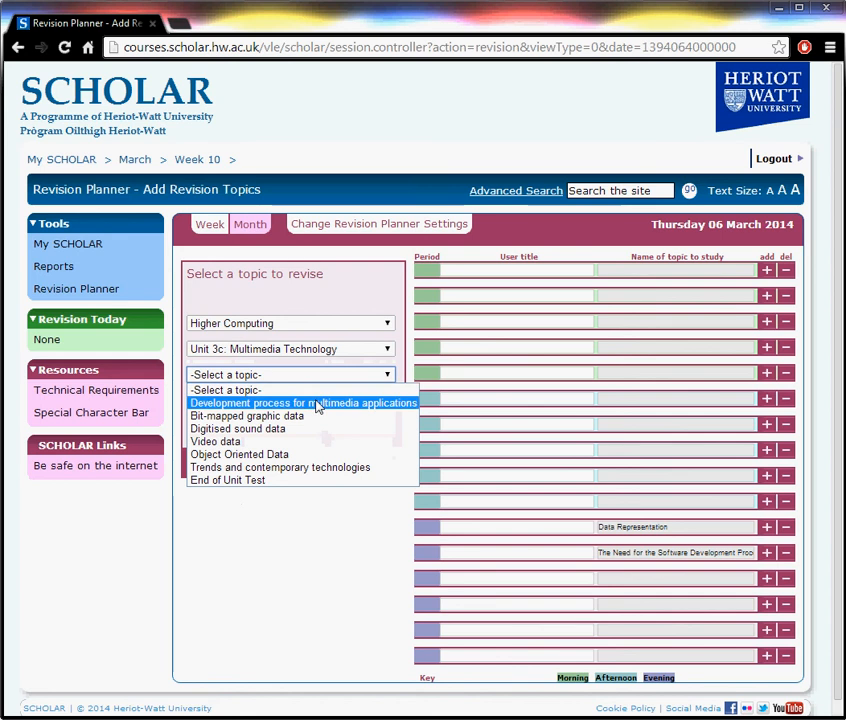
left_click(318, 404)
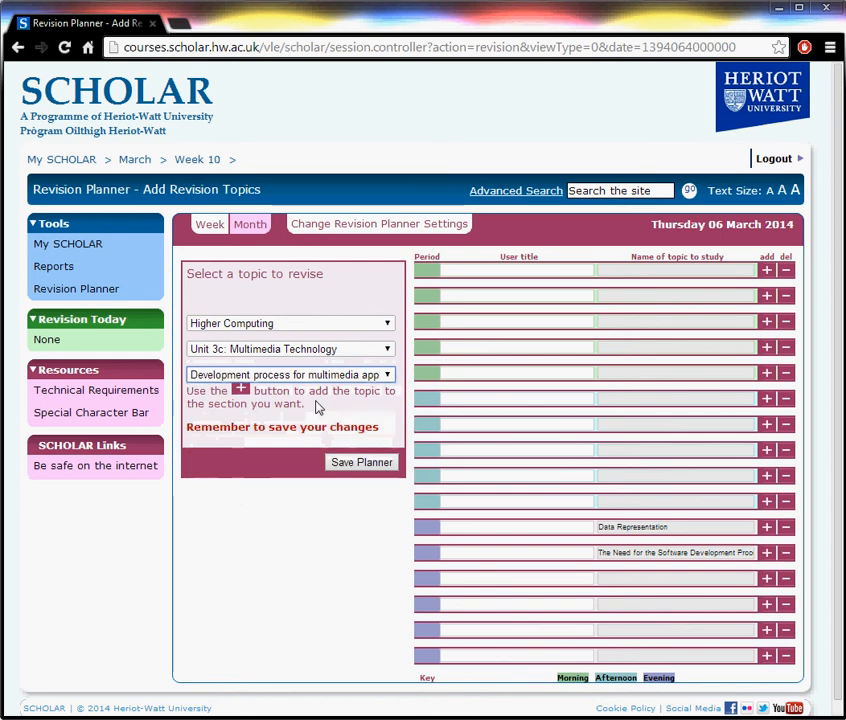
left_click(768, 579)
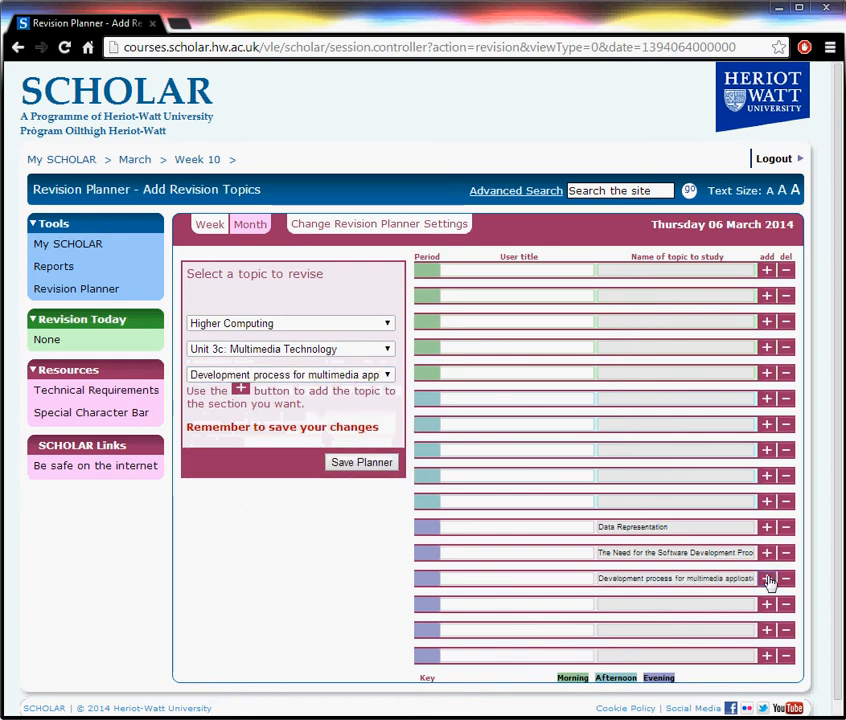
left_click(356, 463)
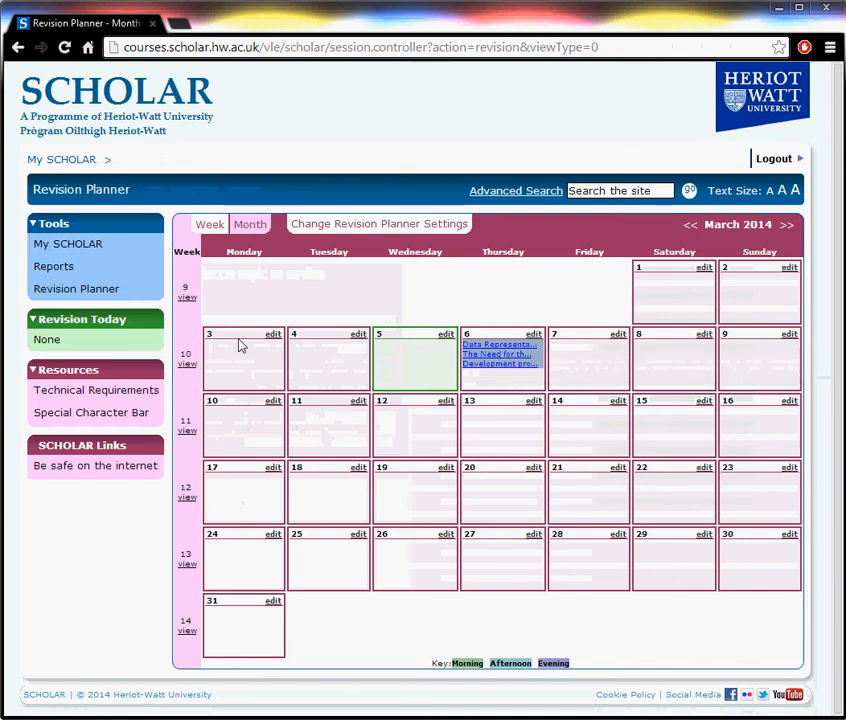
Open 5 March for editing and add High Level Language Constructs 1 from Higher Computing Unit 2: Software Development to the first evening slot
left_click(449, 336)
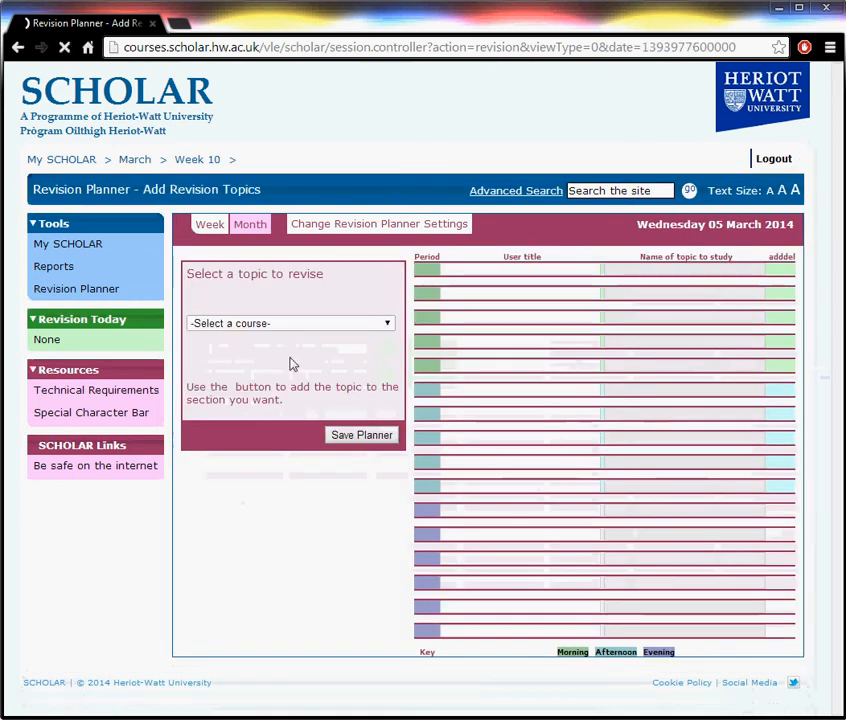
left_click(385, 324)
left_click(378, 351)
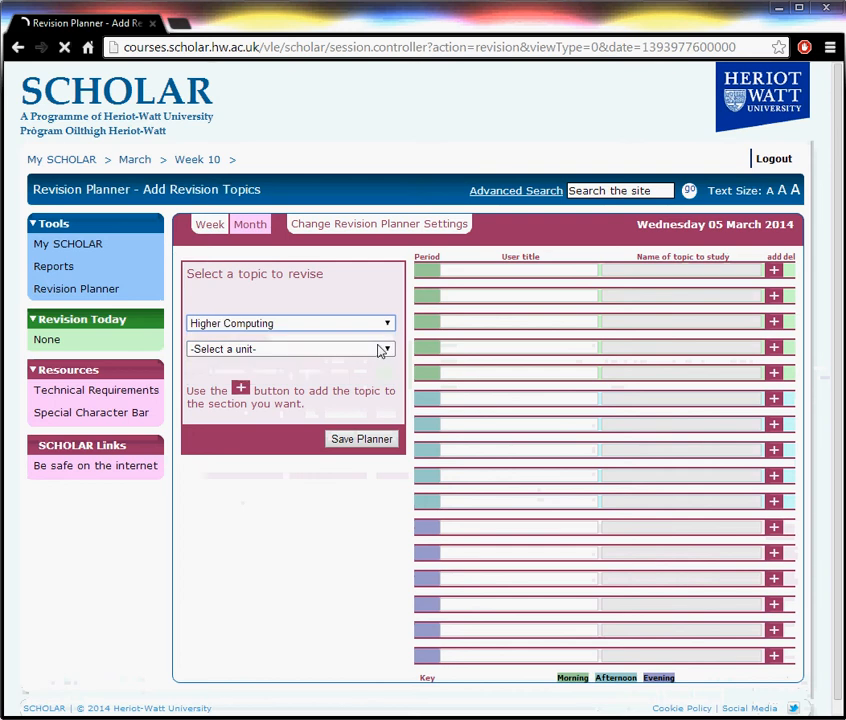
left_click(380, 350)
left_click(358, 390)
left_click(359, 376)
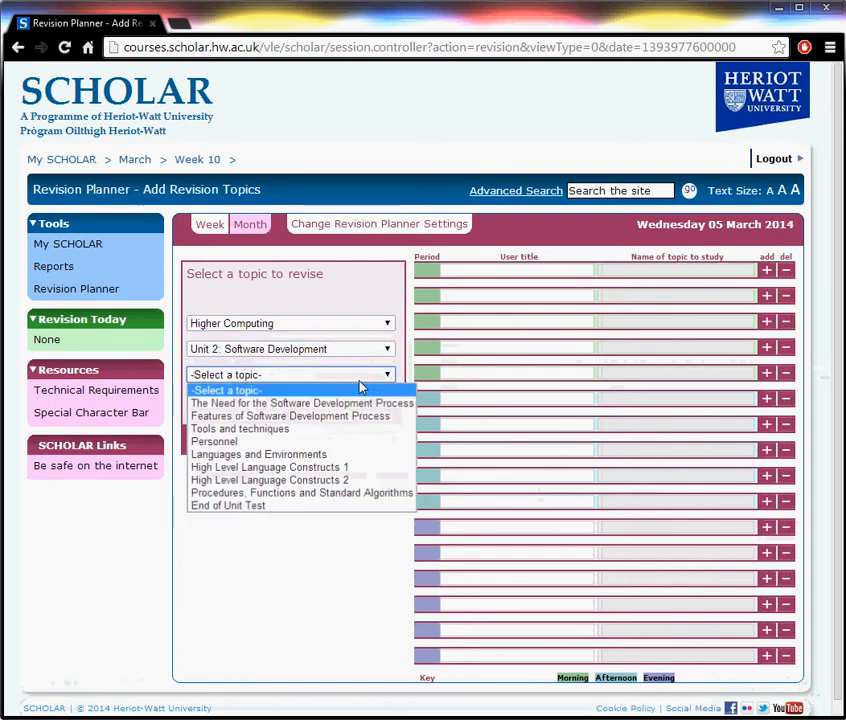
left_click(354, 467)
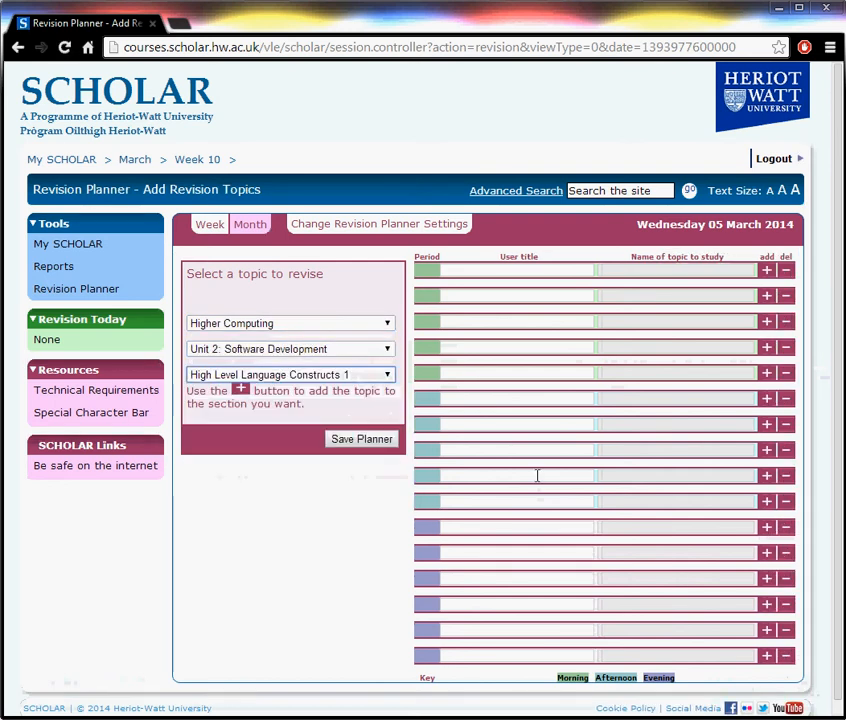
left_click(768, 528)
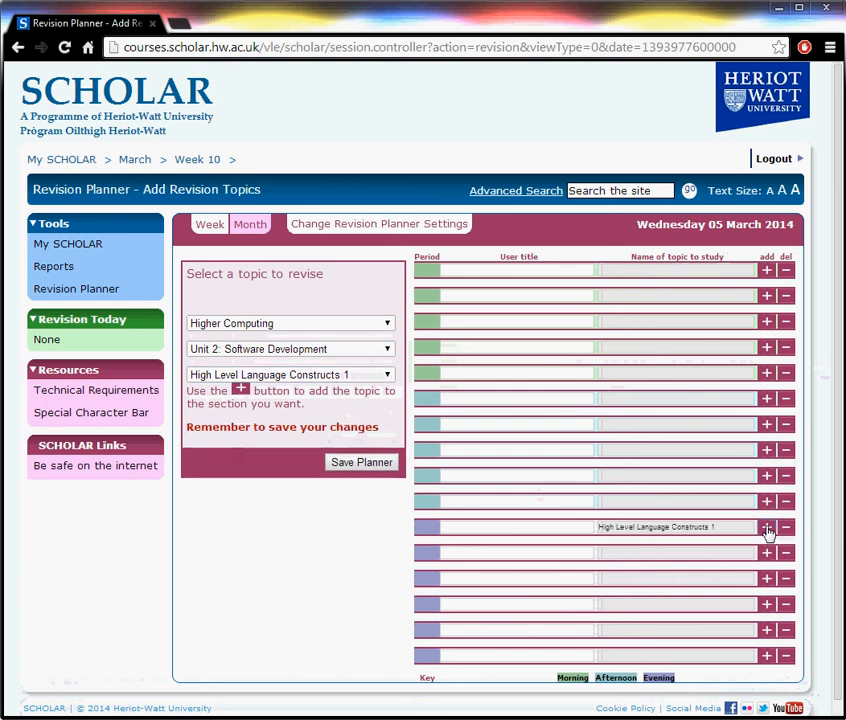
Add High Level Language Constructs 2 to the second evening slot and save the planner
left_click(389, 375)
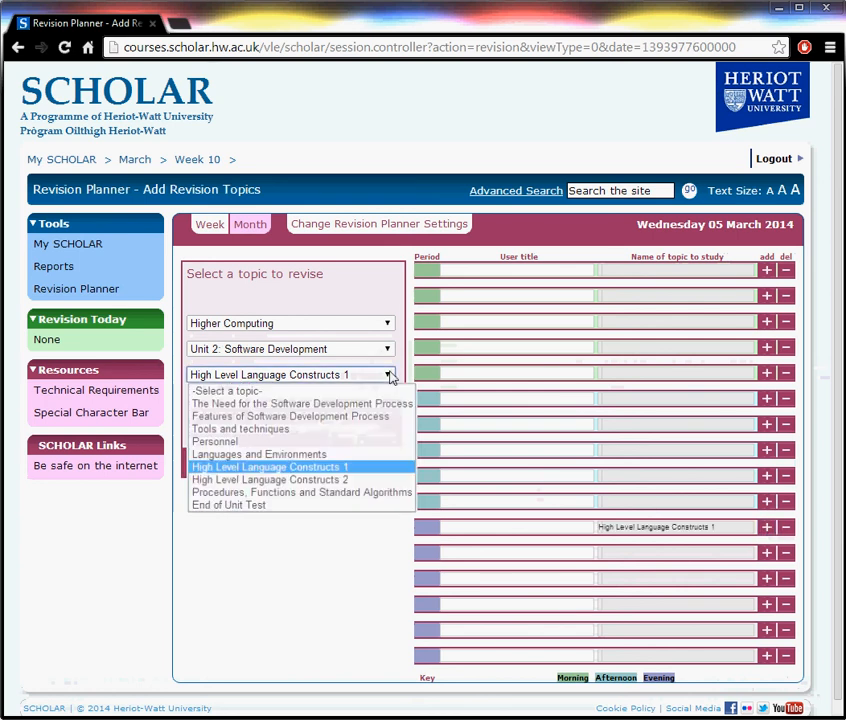
left_click(355, 480)
left_click(767, 553)
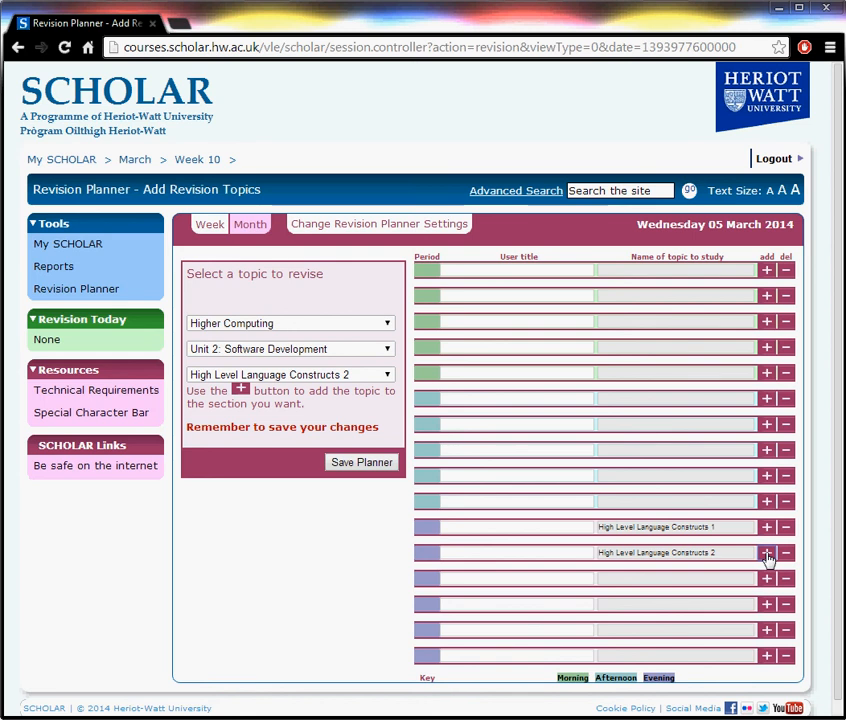
left_click(350, 461)
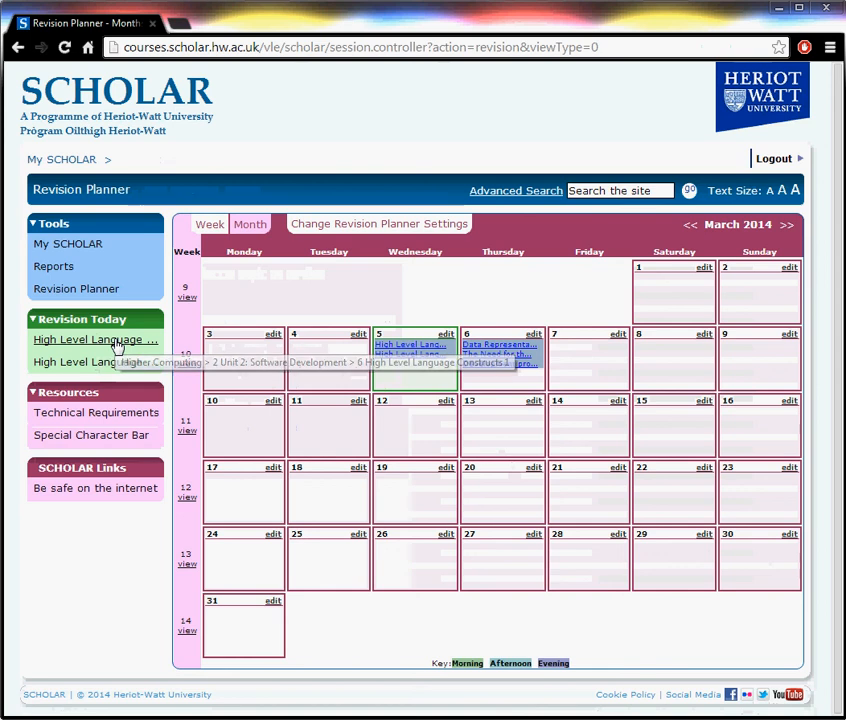
Look at the High Level Language Constructs topics scheduled for today's revision and return to the Revision Planner
left_click(117, 345)
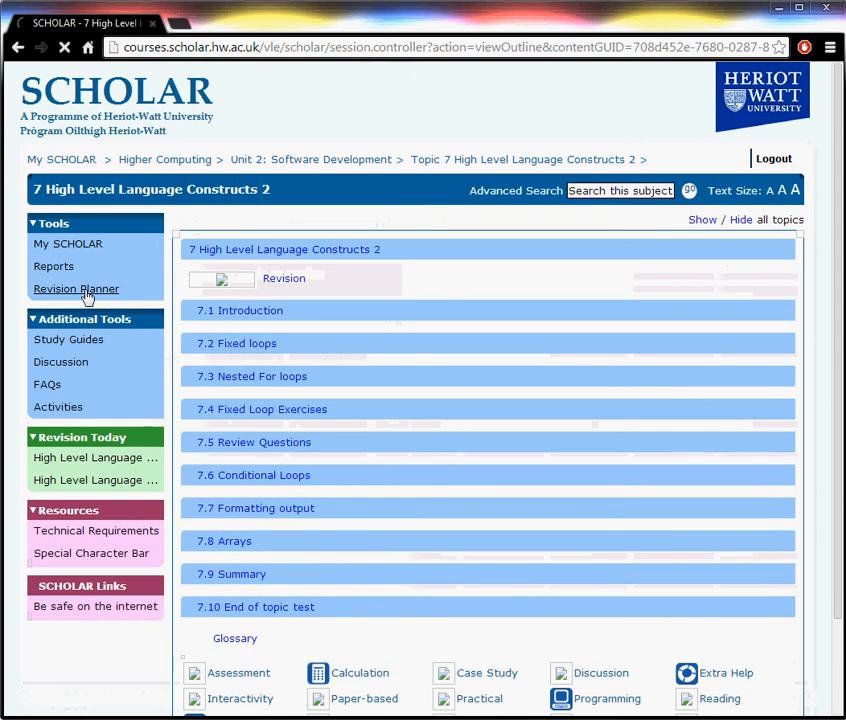
left_click(86, 291)
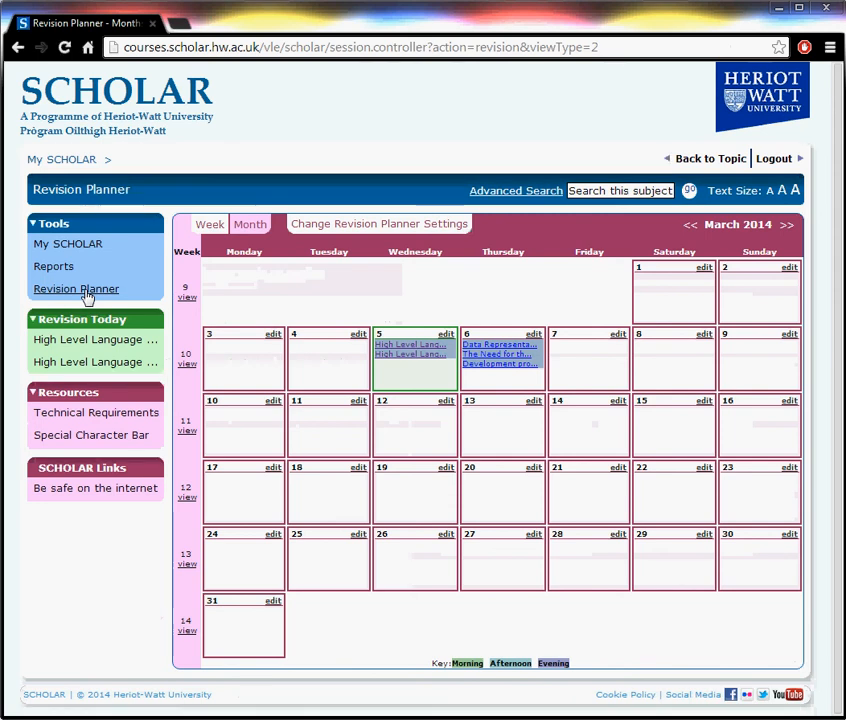
Open High Level Language Constructs 1 from today's revision and look through the content of section 6.3 Building applications
left_click(124, 352)
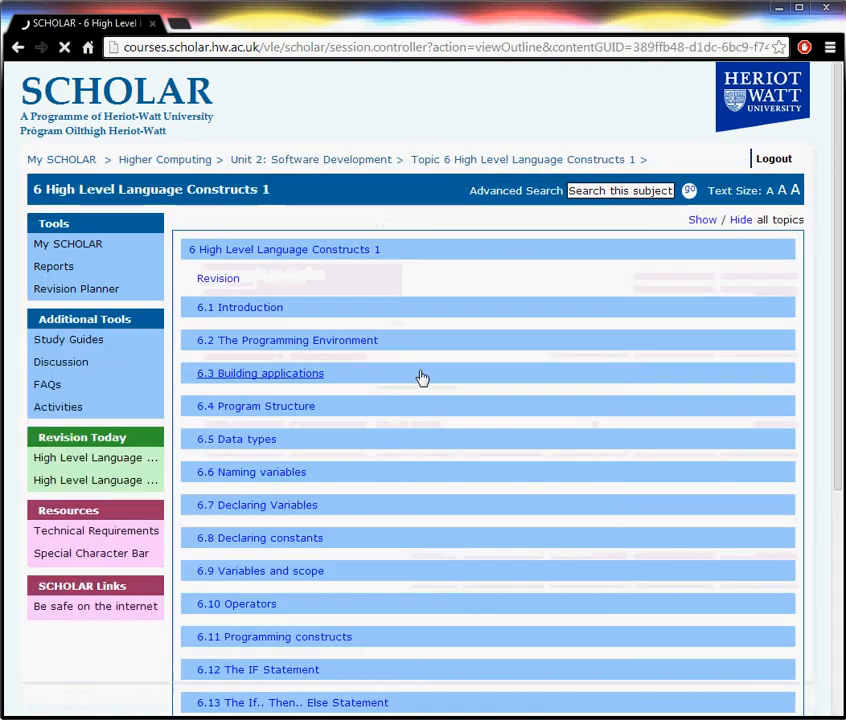
left_click(420, 375)
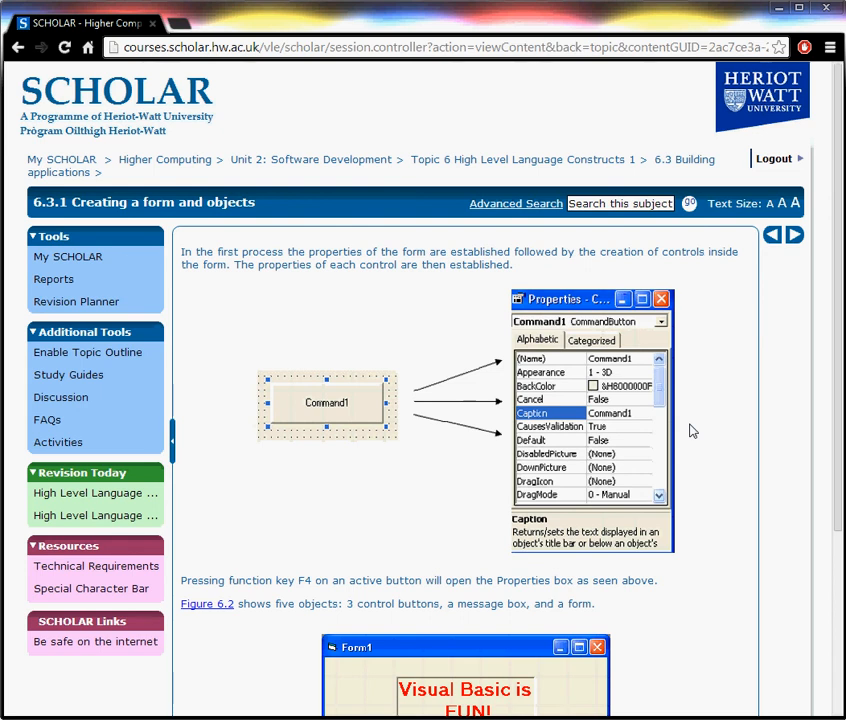
scroll(690, 432, "down", 5)
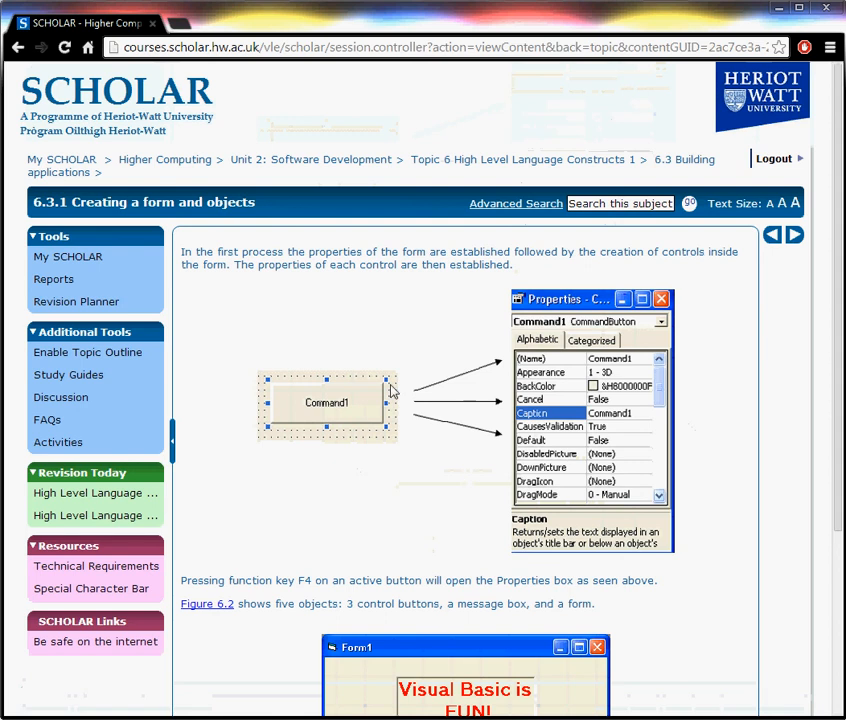
Return to the Revision Planner and open The Need for the Software Development Process scheduled for 6 March
left_click(66, 301)
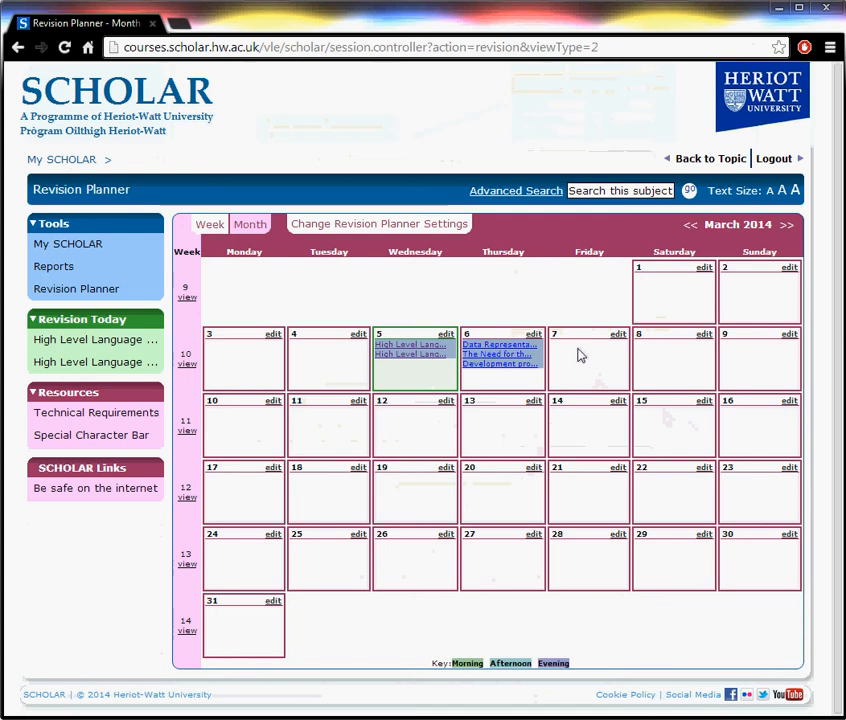
left_click(510, 362)
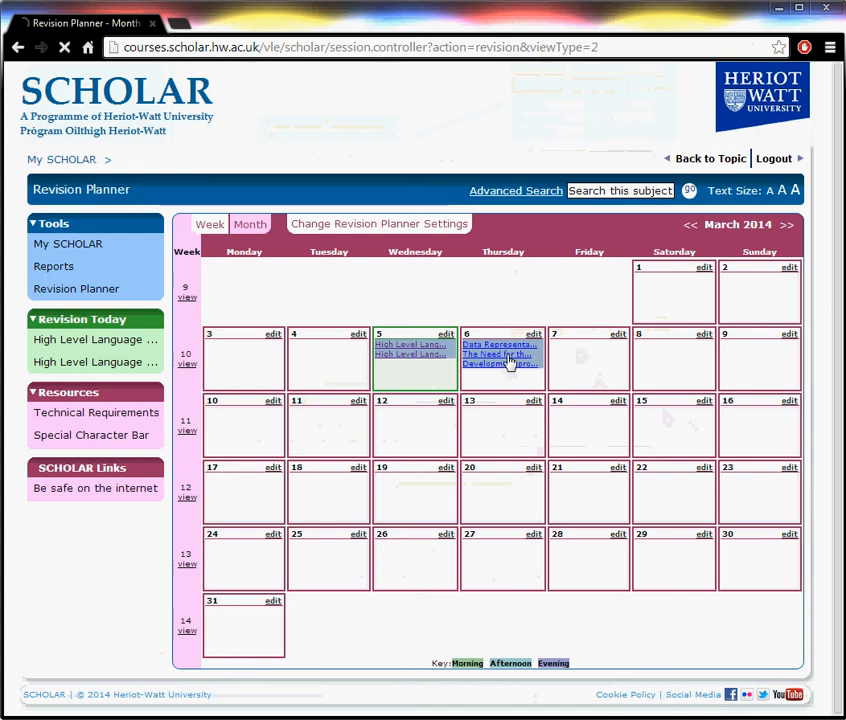